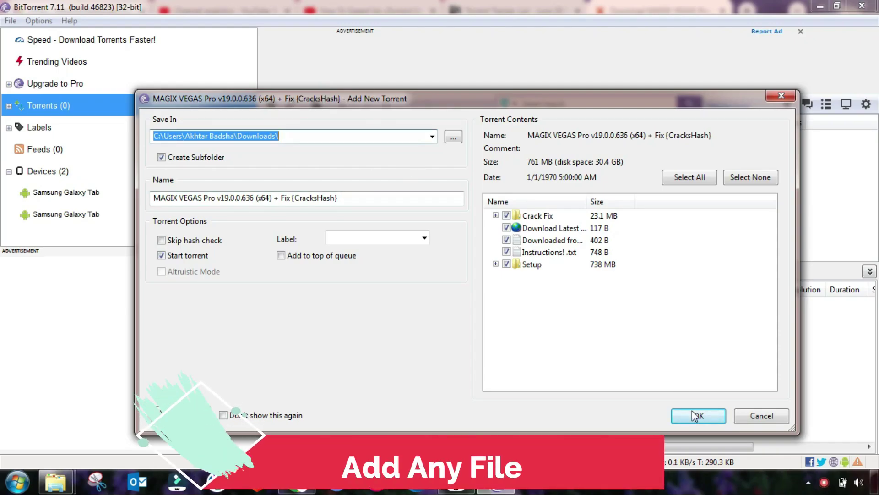
Confirm adding the 761 MB MAGIX VEGAS Pro torrent with Start torrent kept checked
click(696, 415)
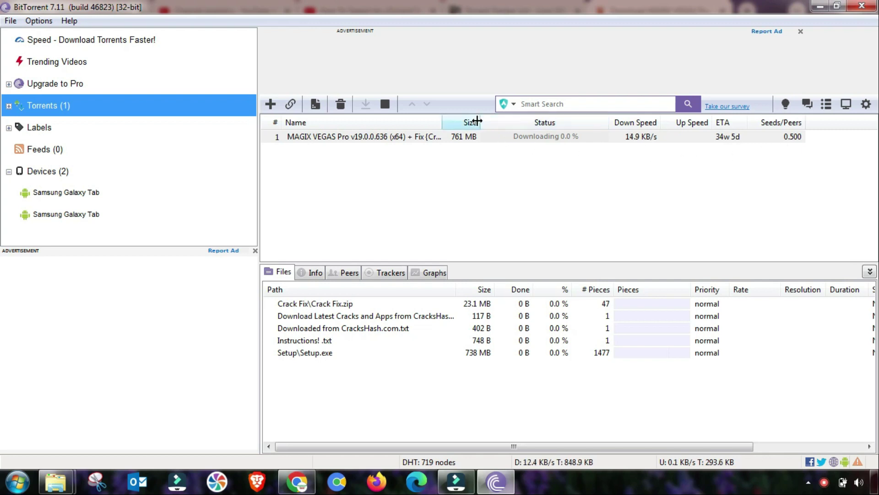
Widen the Size column, then stop the 761 MB MAGIX VEGAS Pro torrent from its context menu
drag(480, 123, 498, 123)
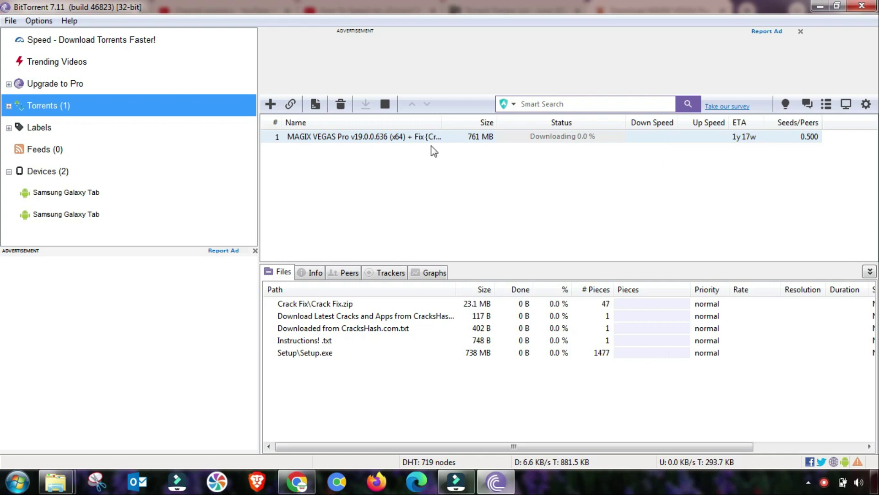
click(369, 137)
right_click(369, 137)
click(327, 147)
right_click(324, 137)
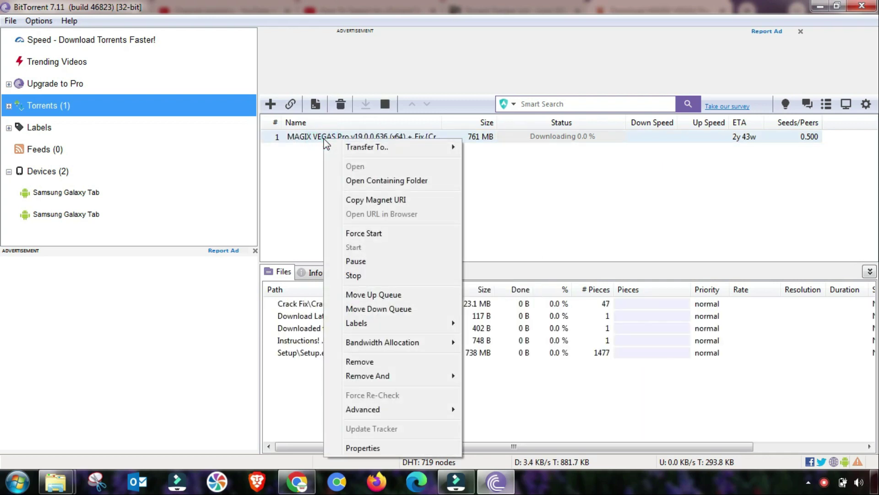
click(353, 274)
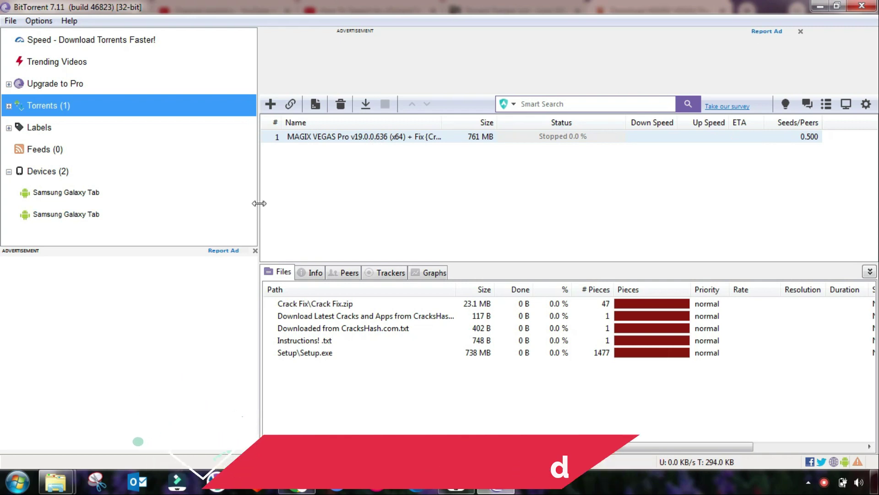
In Bandwidth preferences, set maximum upload rate to 5 kB/s and leave download rate at 0
click(41, 22)
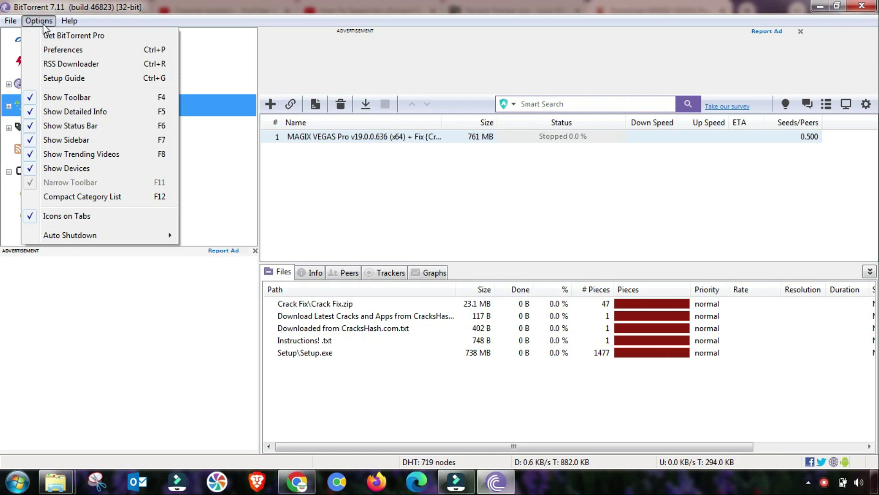
click(58, 51)
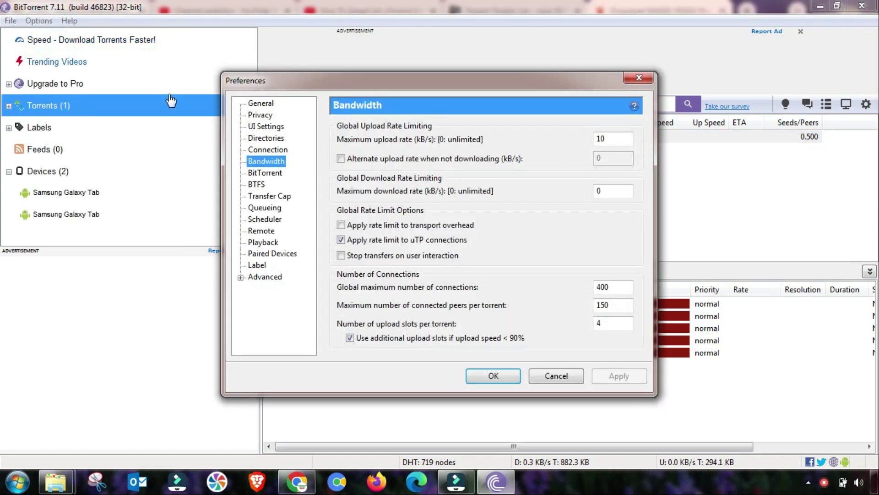
double_click(596, 139)
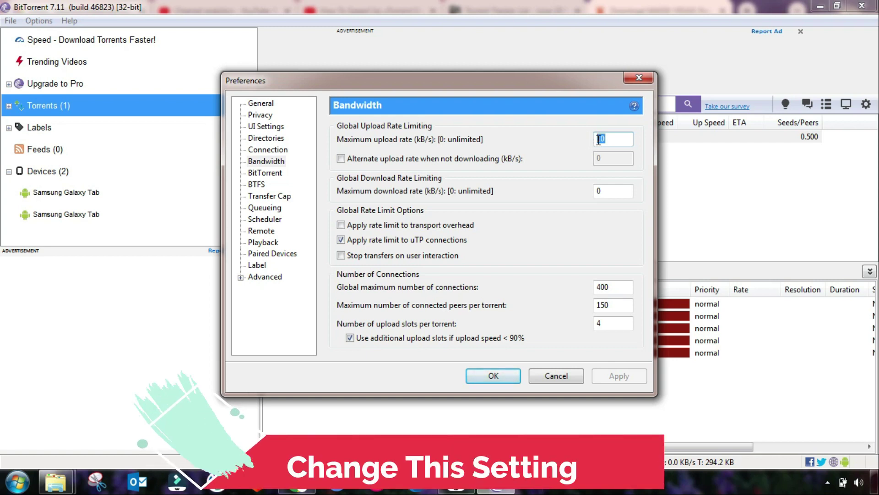
text(100)
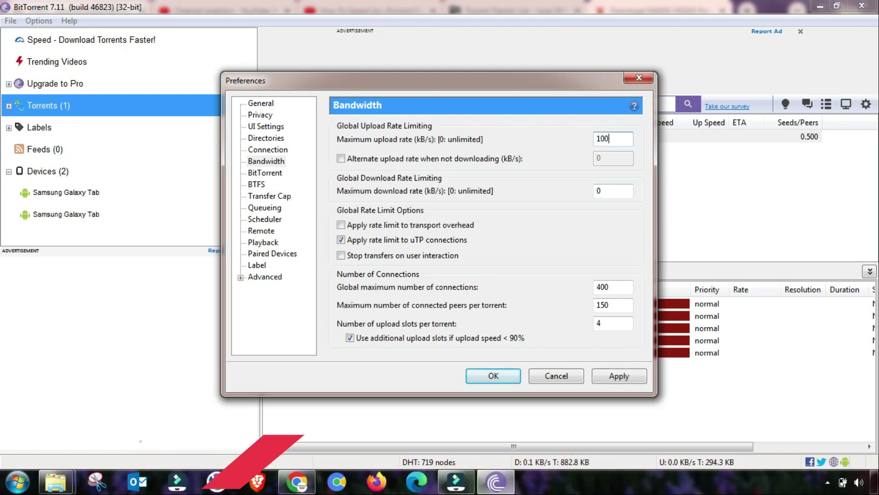
click(615, 138)
double_click(596, 139)
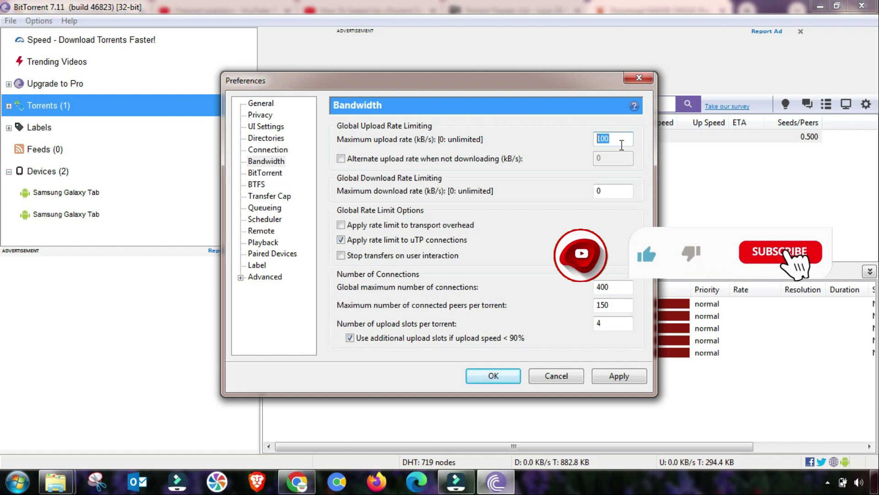
text(5)
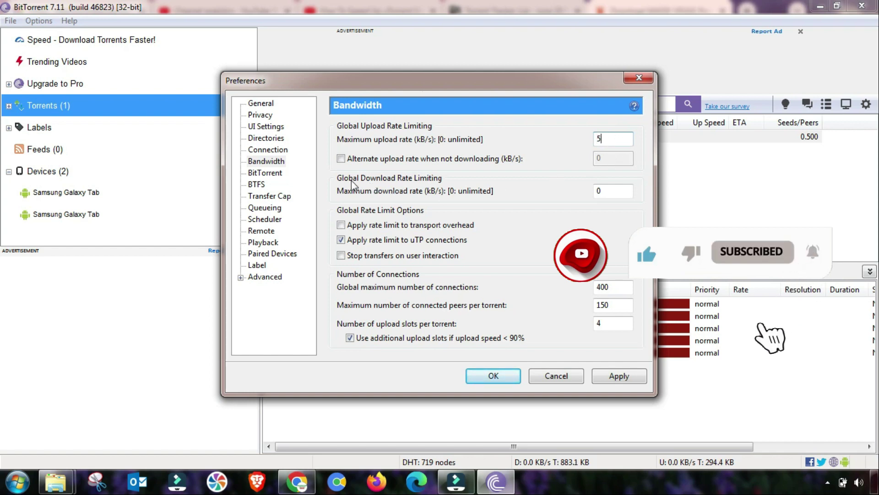
double_click(602, 190)
click(604, 191)
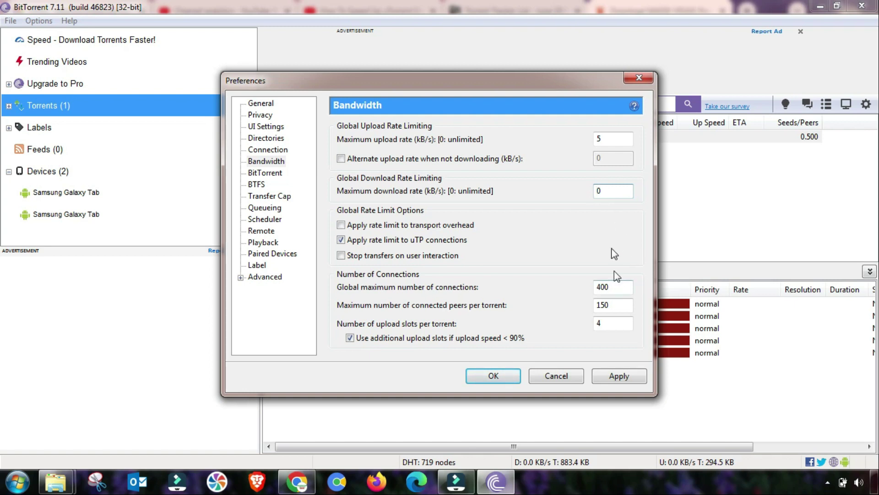
drag(618, 289, 594, 289)
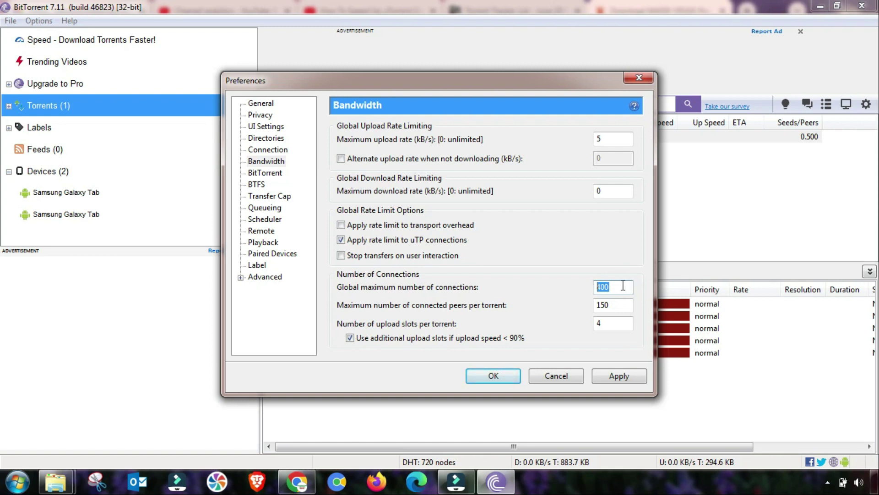
Set global connections to 2330, peers per torrent to 250, upload slots to 14, and apply
text(2330)
double_click(616, 306)
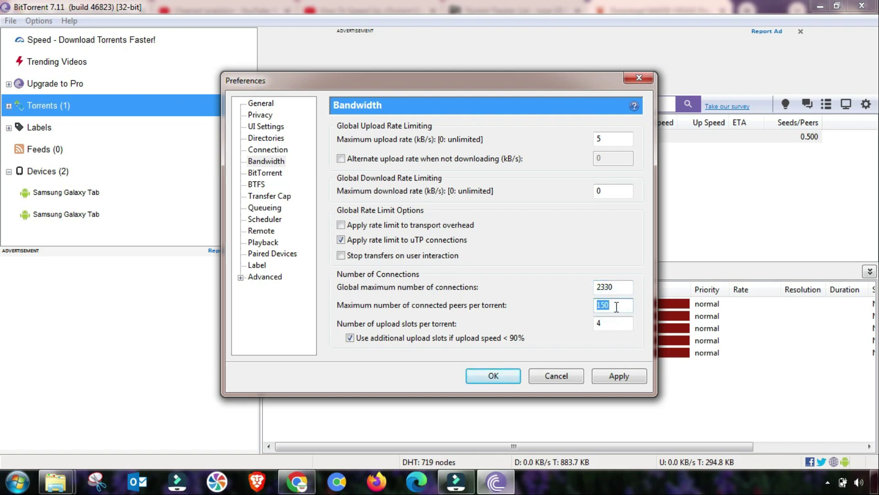
text(2)
double_click(604, 328)
text(14)
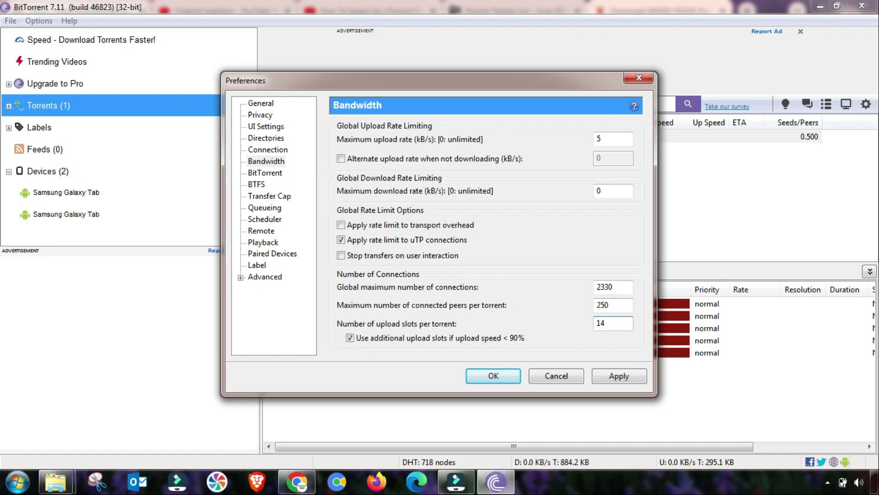
click(620, 376)
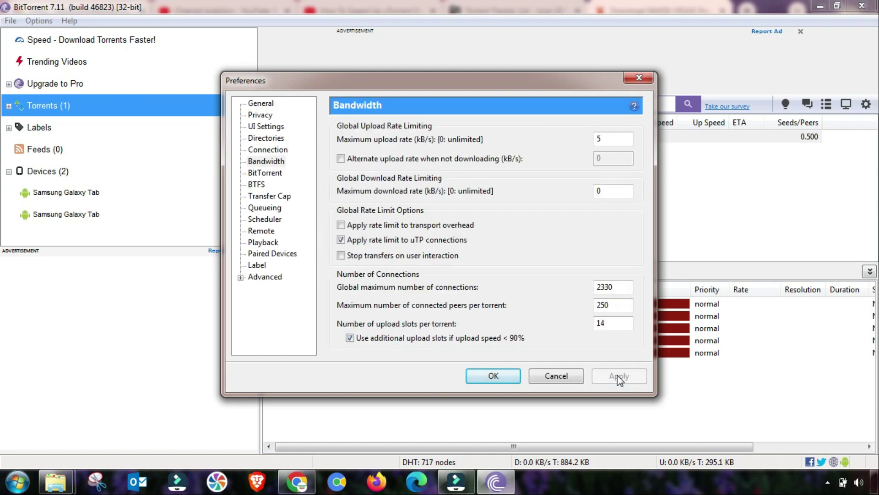
Close the preferences, reopen them, and browse the pages to reach the Connection settings
click(500, 375)
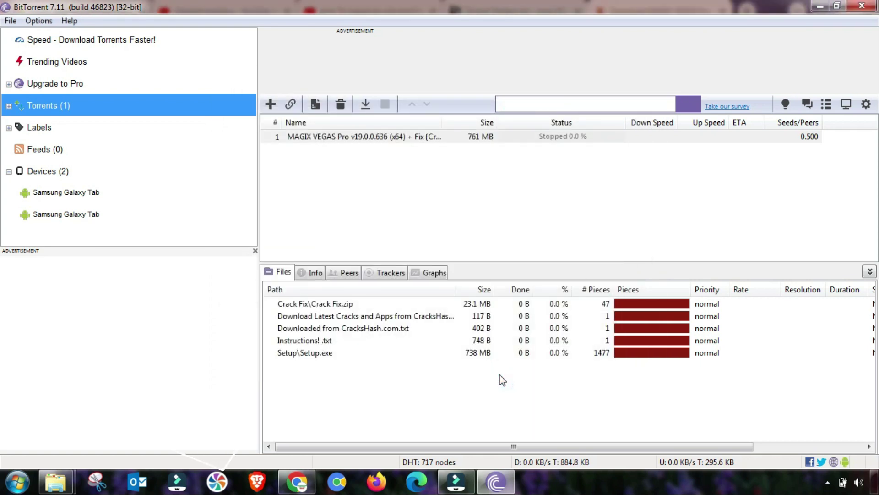
click(37, 22)
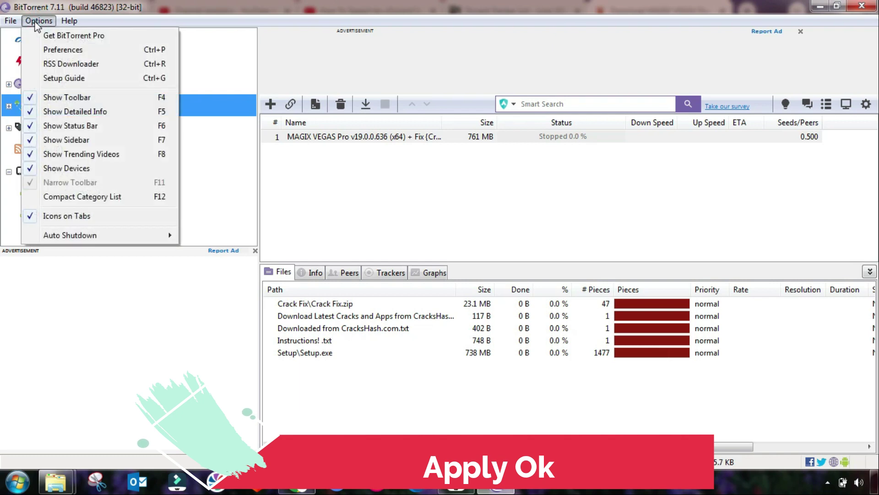
click(51, 50)
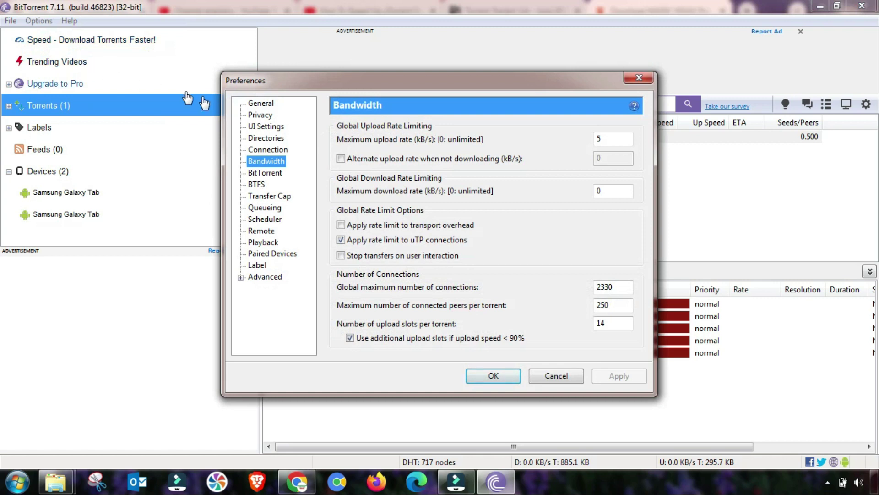
click(259, 115)
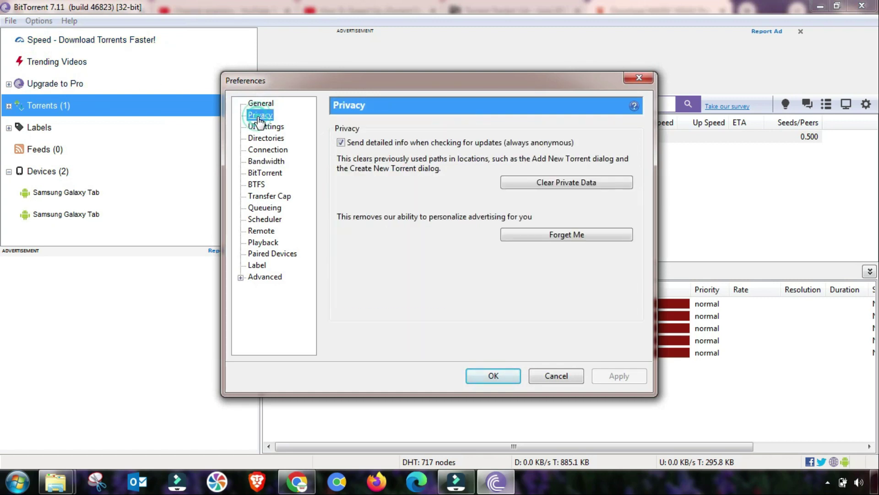
click(261, 103)
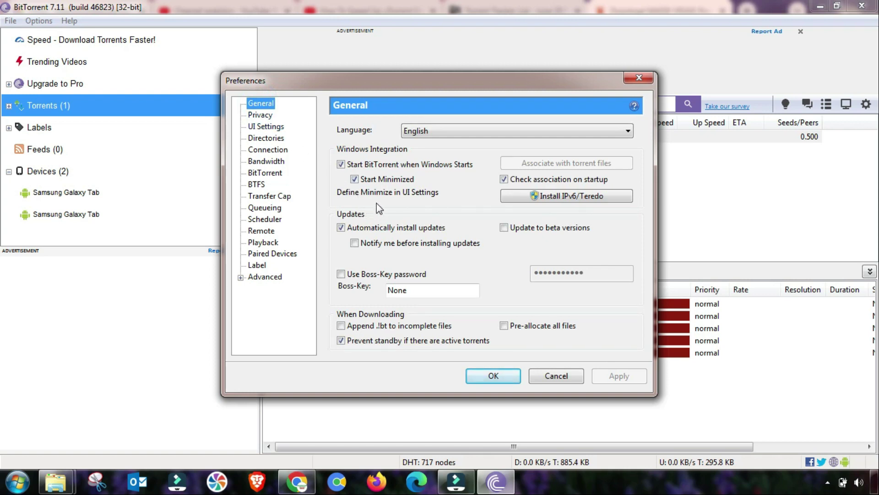
click(260, 115)
click(265, 127)
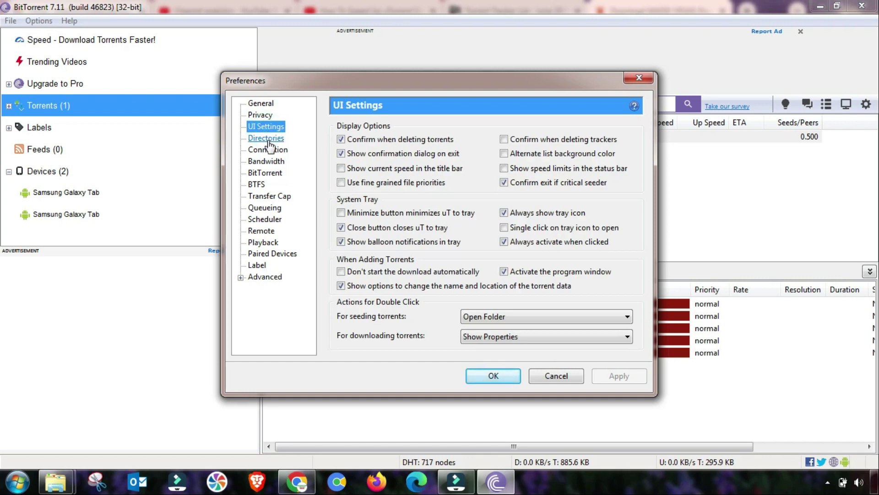
click(266, 138)
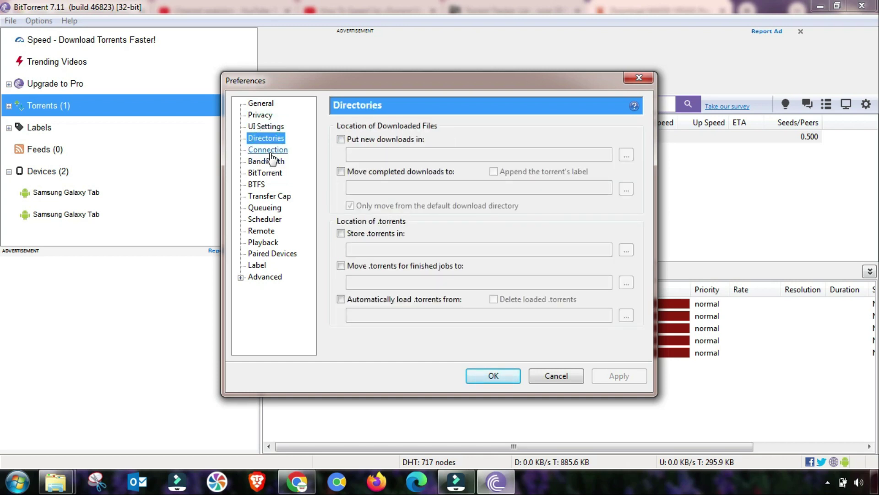
click(268, 150)
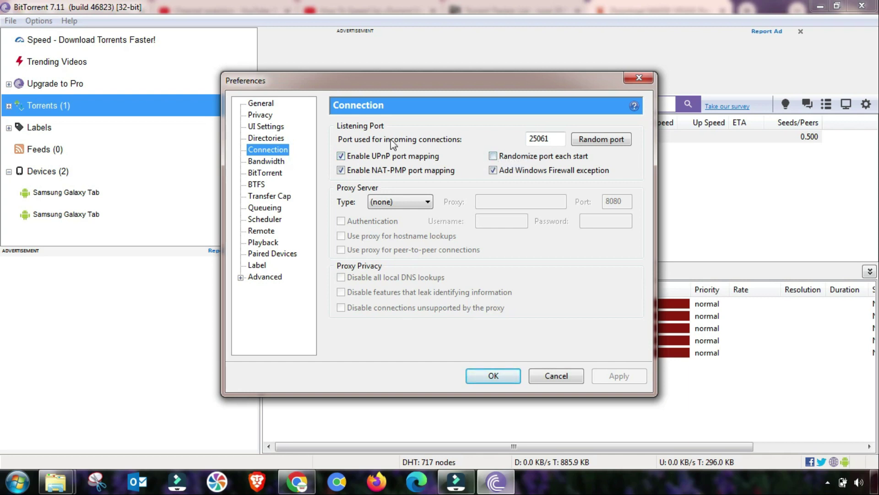
Assign random incoming port 21856, toggle UPnP off and on, then apply and close
click(598, 144)
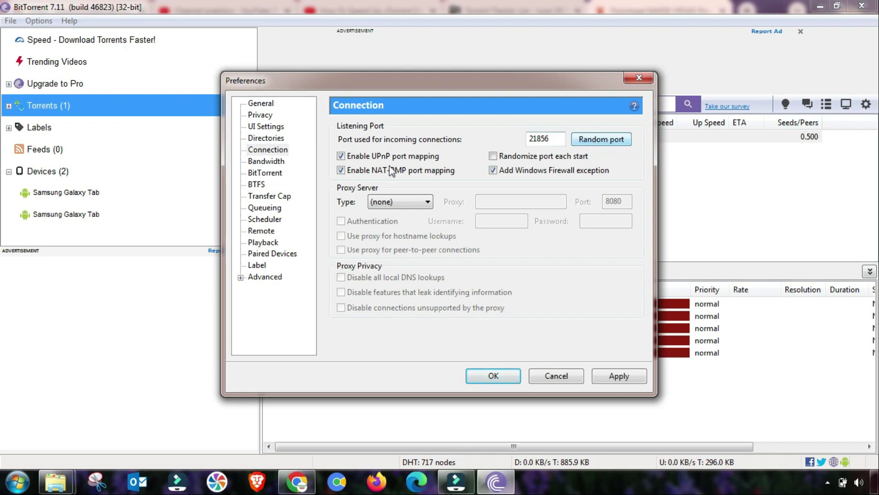
click(341, 156)
click(341, 156)
click(620, 378)
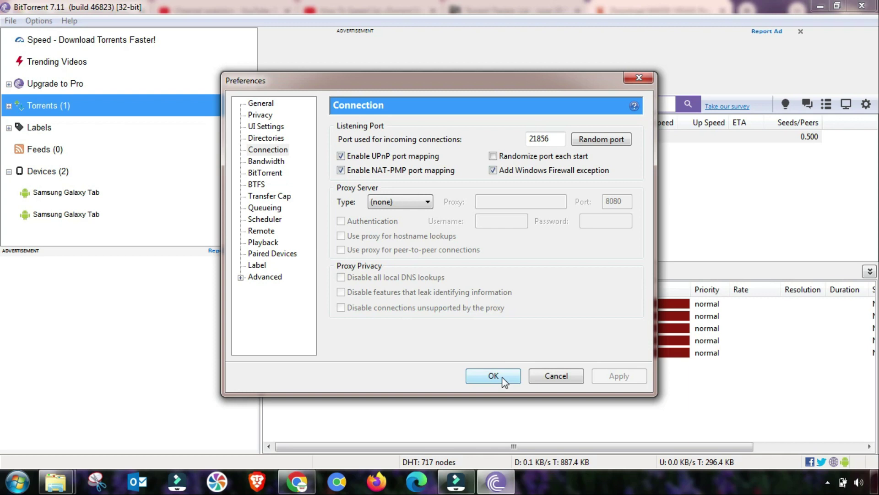
click(503, 378)
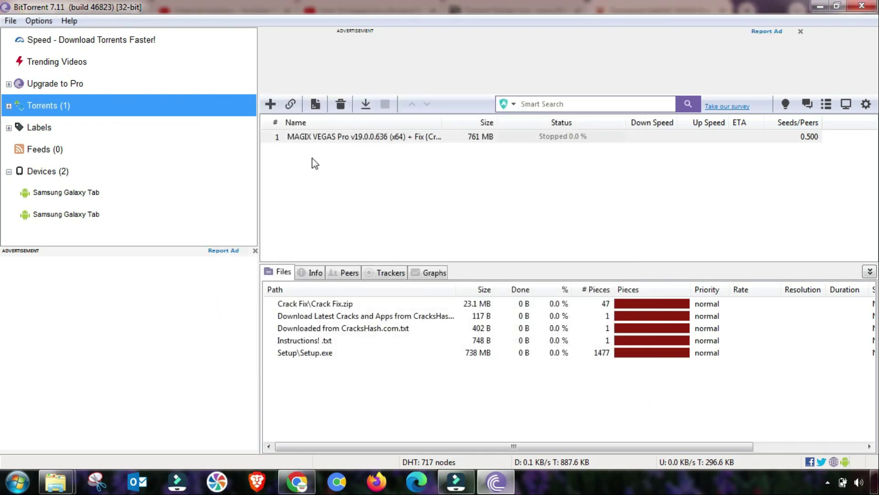
Open the preferences to the Advanced settings list
click(39, 21)
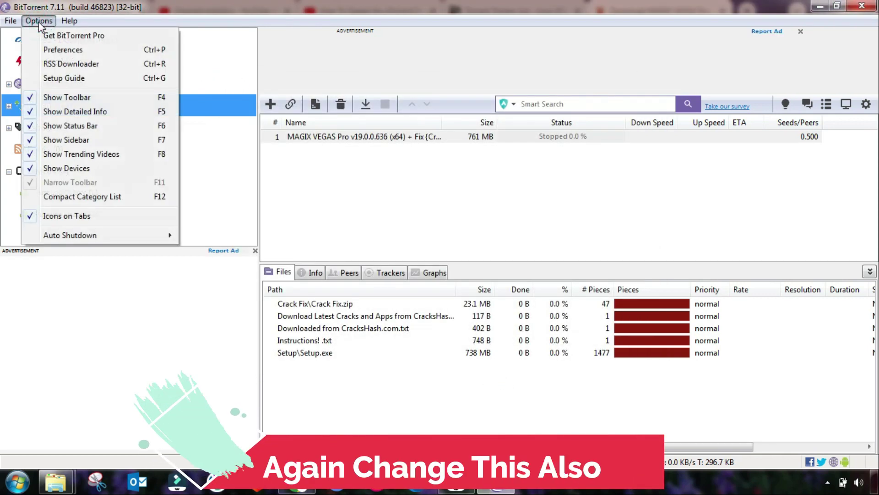
click(59, 50)
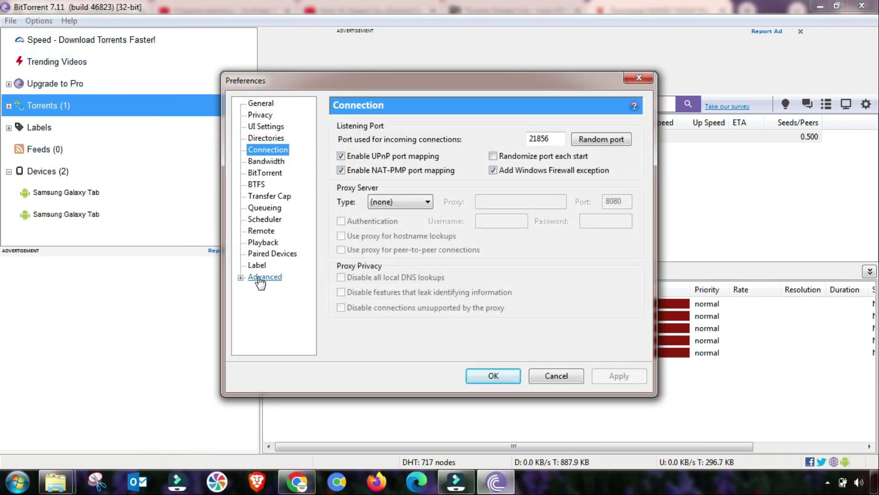
click(260, 277)
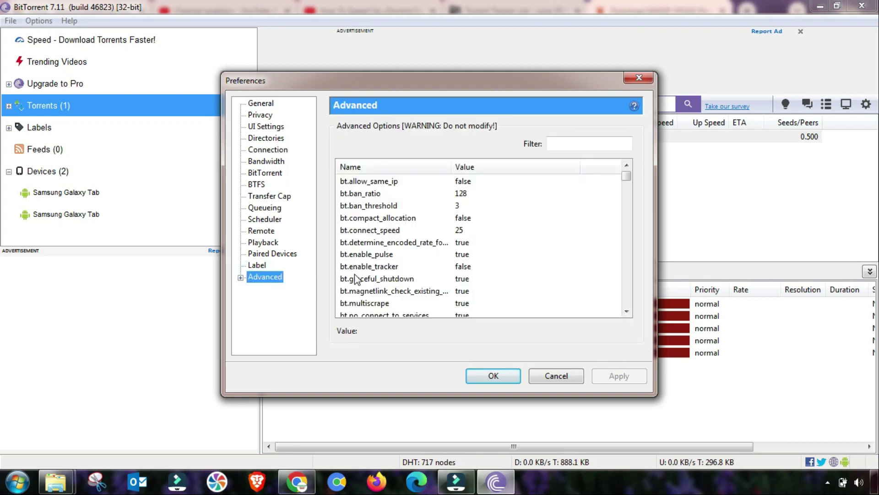
drag(628, 183, 628, 191)
click(394, 218)
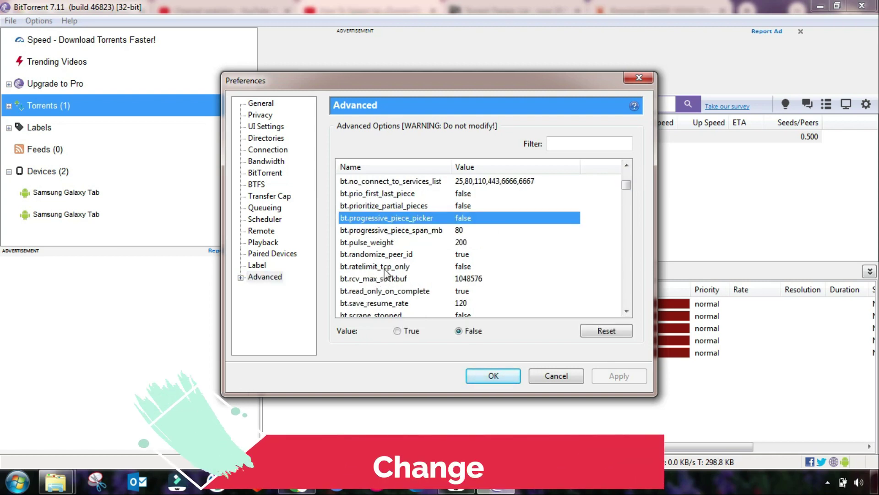
Filter by 'bt.co', change bt.connect_speed from 25 to 80, and save the preferences
click(562, 144)
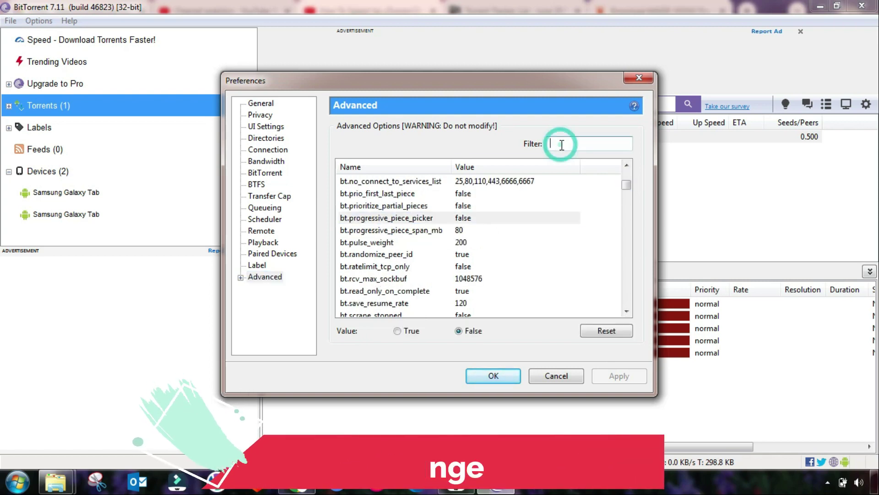
text(bt)
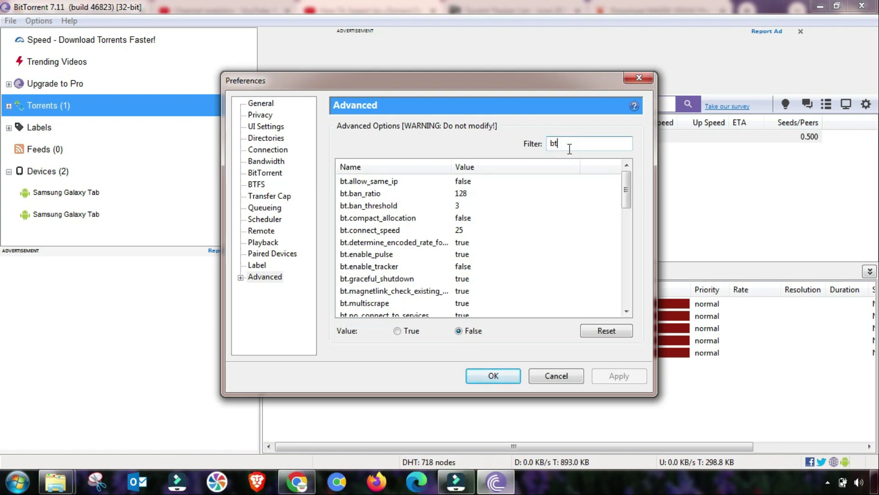
text(.co)
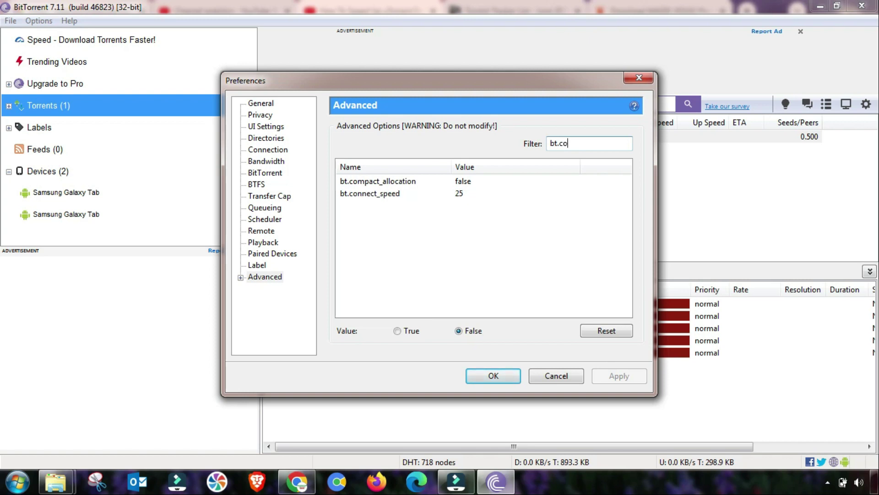
click(374, 194)
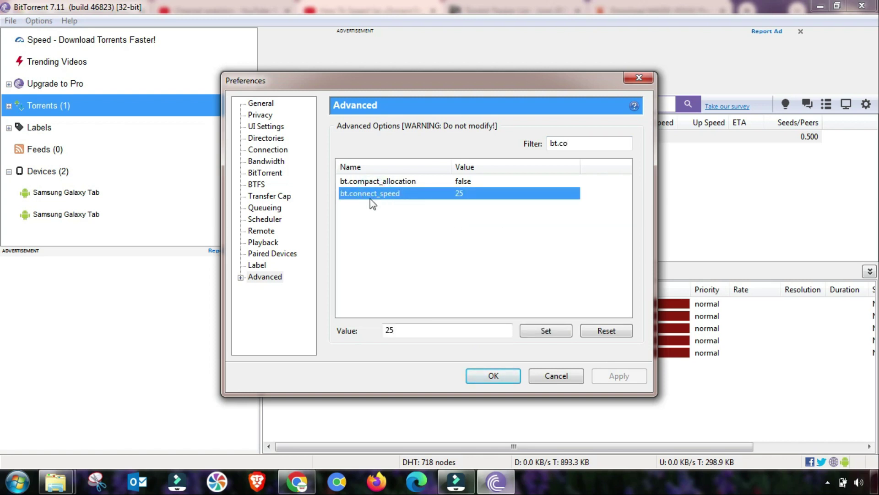
click(392, 330)
double_click(392, 331)
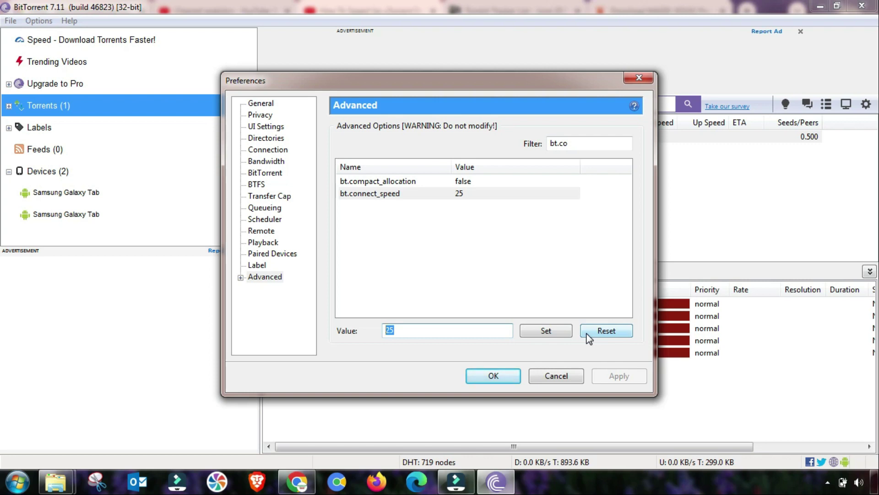
text(80)
click(547, 336)
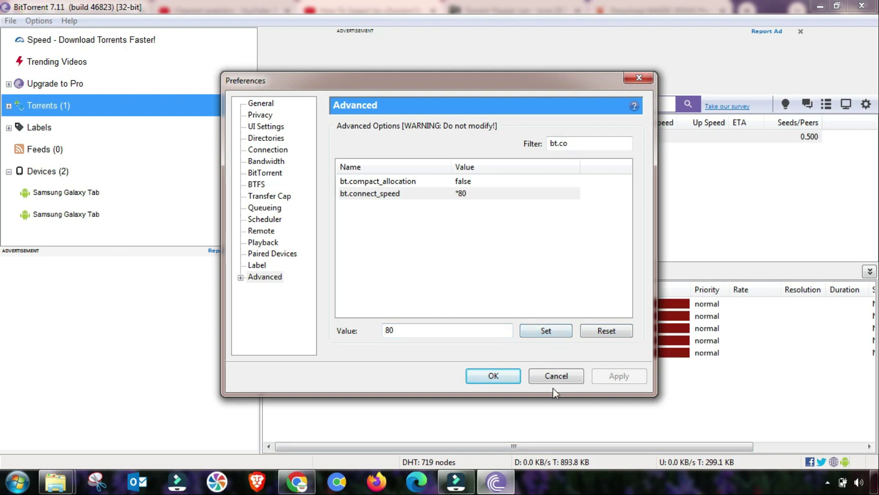
click(499, 378)
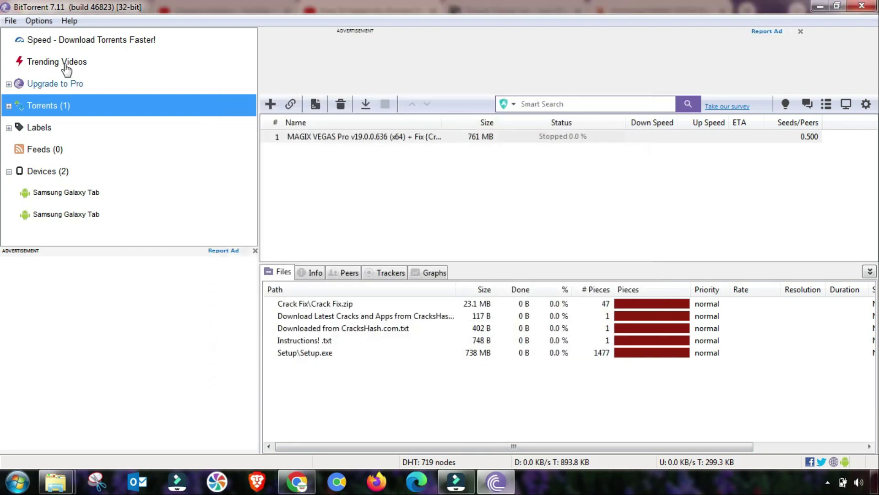
click(44, 22)
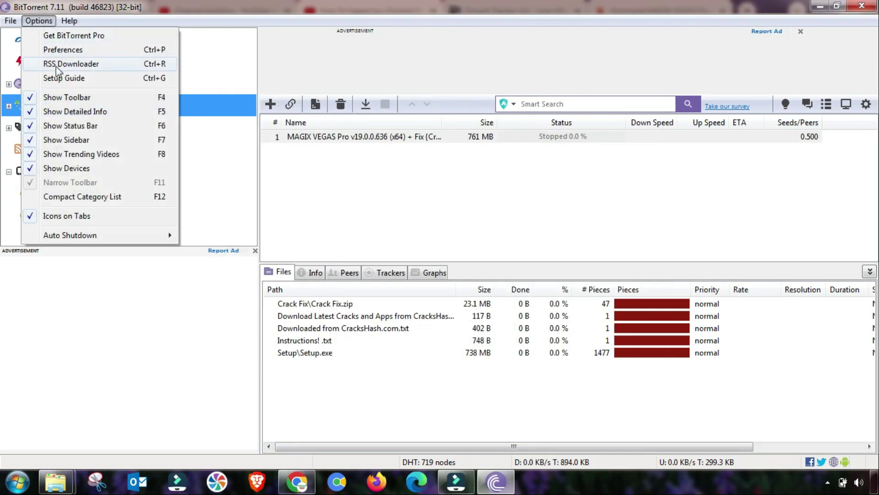
click(54, 50)
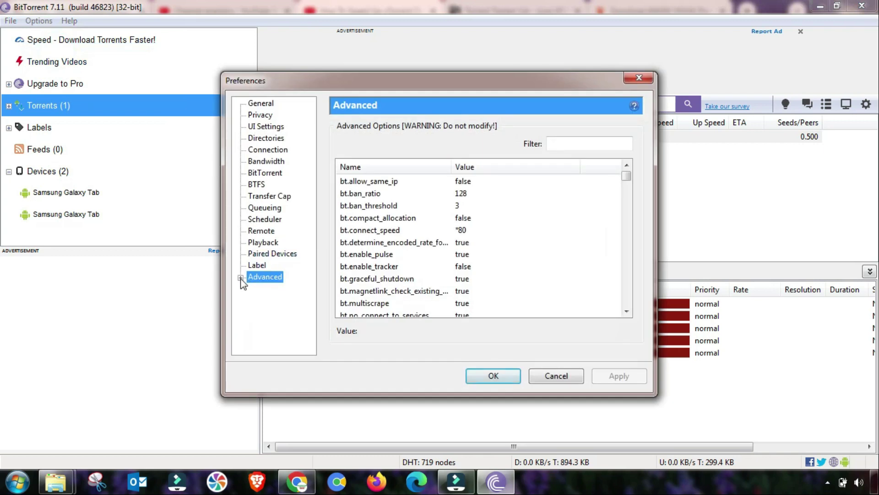
double_click(266, 280)
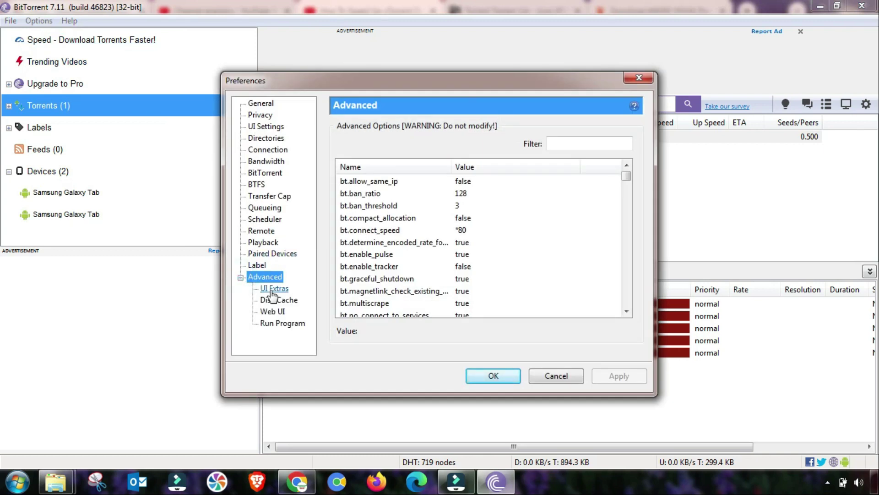
click(370, 243)
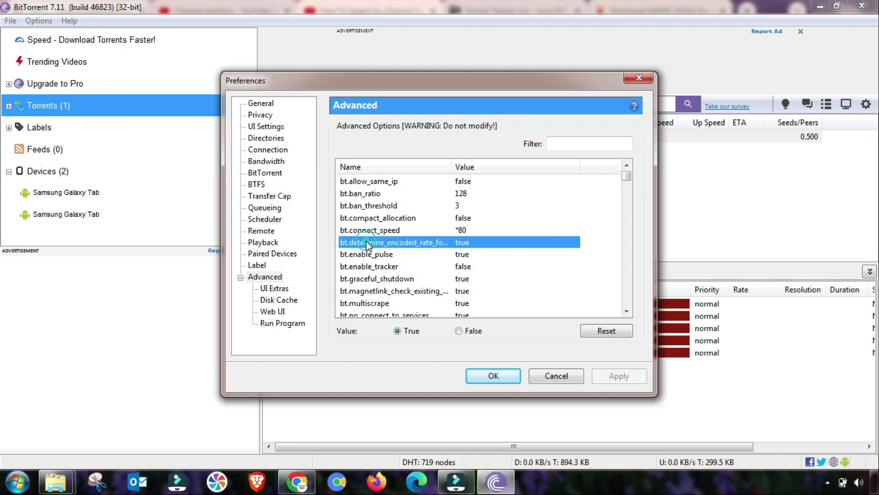
key(Home)
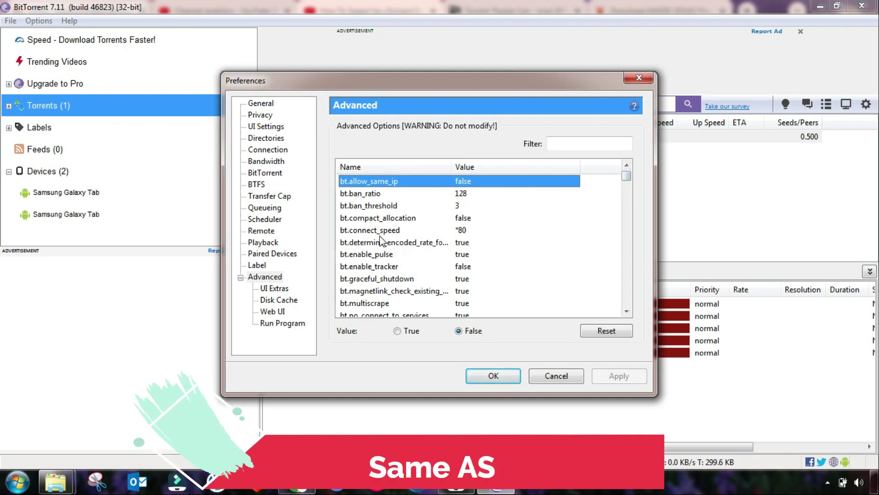
click(363, 230)
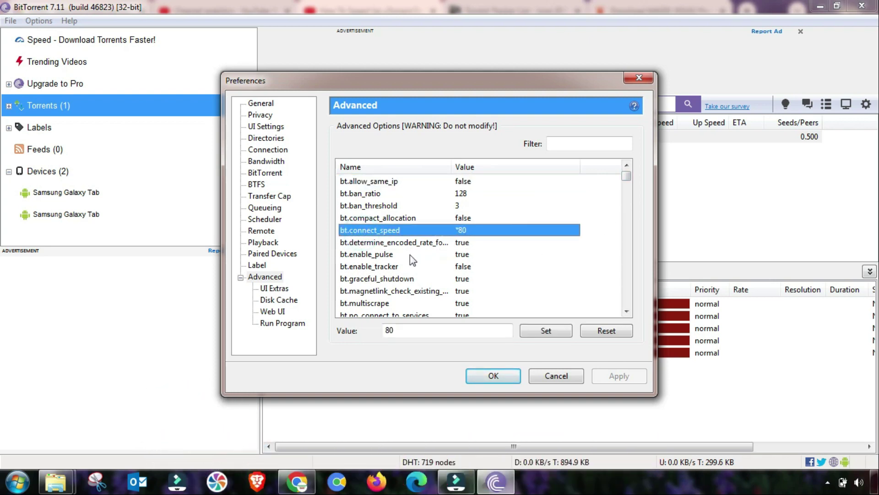
click(374, 267)
scroll(378, 293, down, 1)
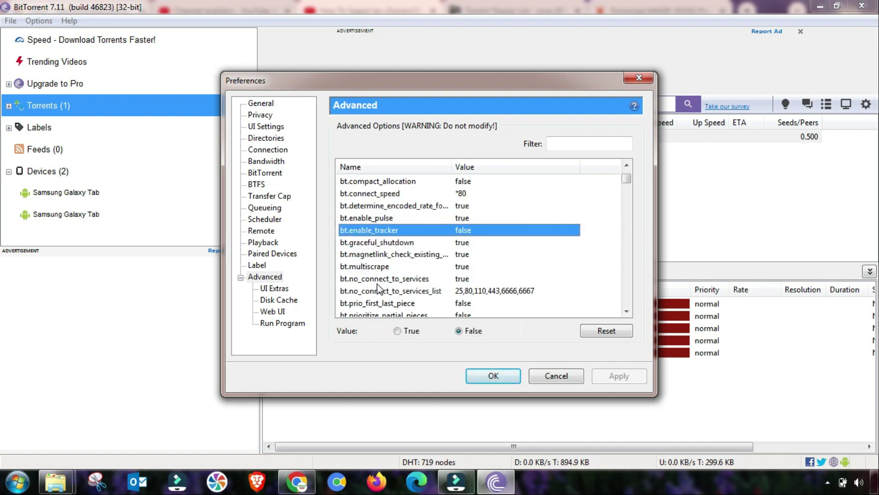
scroll(379, 284, down, 2)
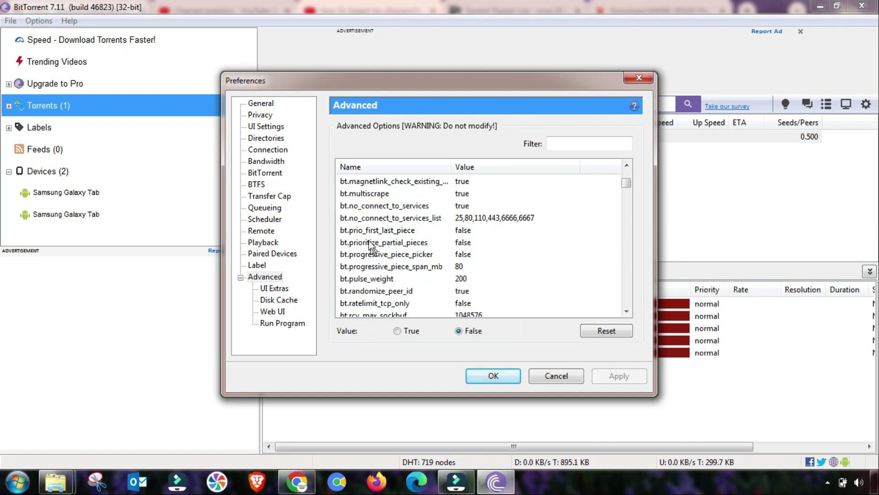
scroll(370, 242, down, 1)
scroll(370, 247, down, 1)
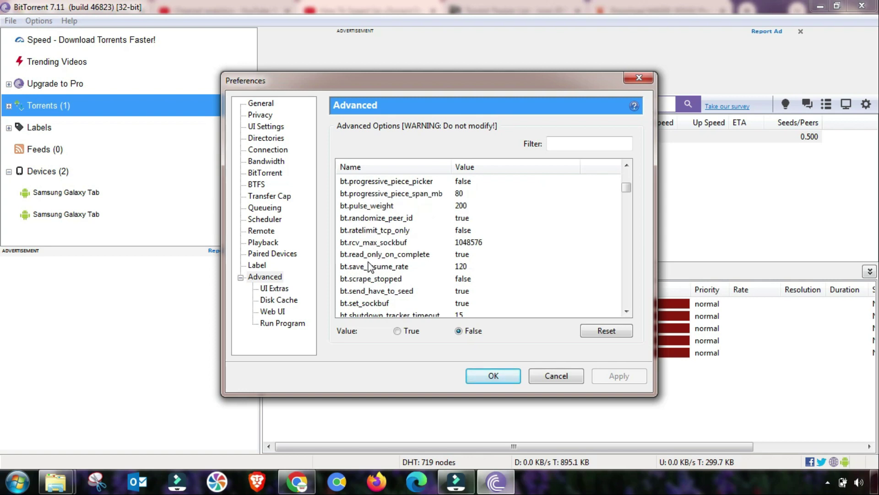
scroll(372, 267, down, 1)
scroll(372, 281, down, 1)
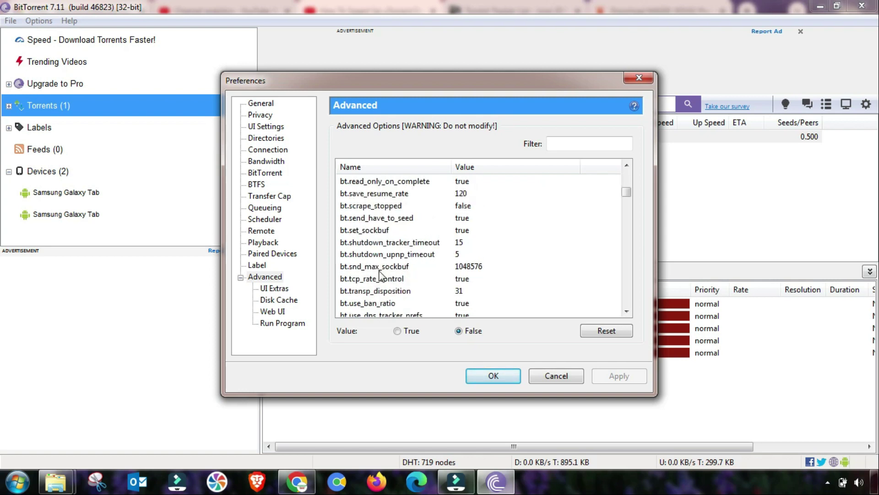
scroll(379, 273, down, 1)
scroll(379, 275, down, 1)
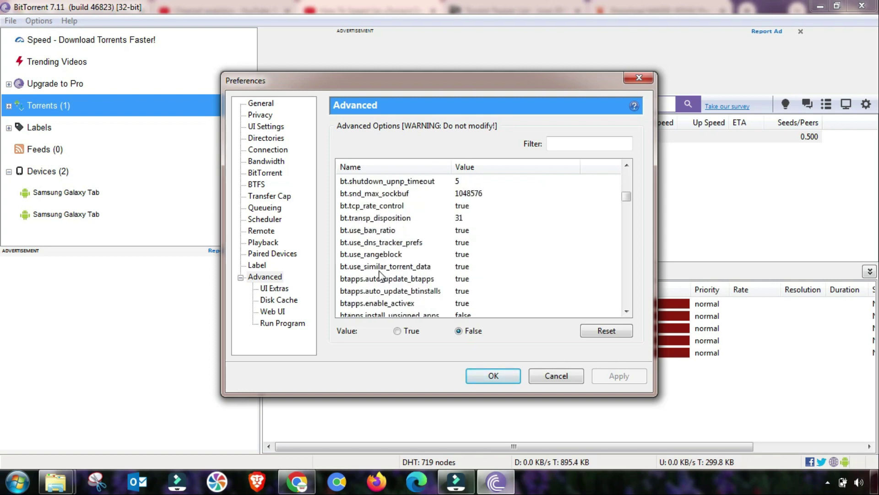
scroll(379, 275, down, 1)
scroll(380, 275, down, 1)
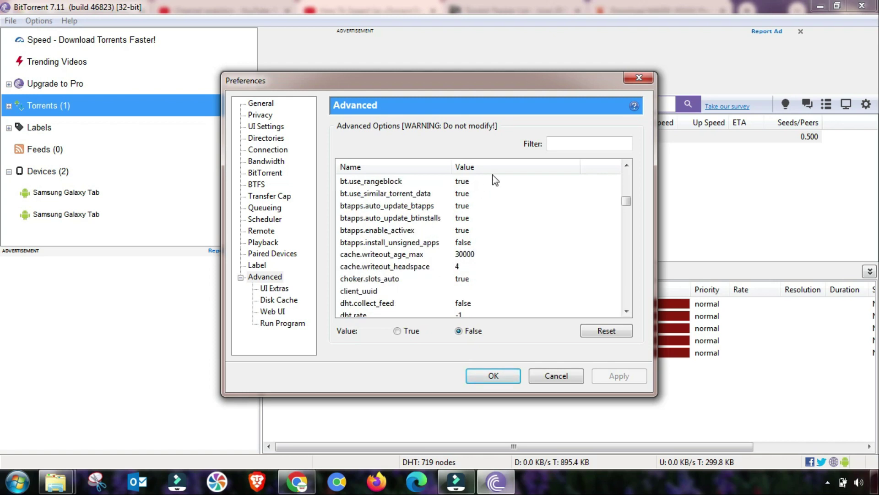
Filter for 'net.m', set net.max_halfopen from 500 to 100, and save the preferences
click(555, 144)
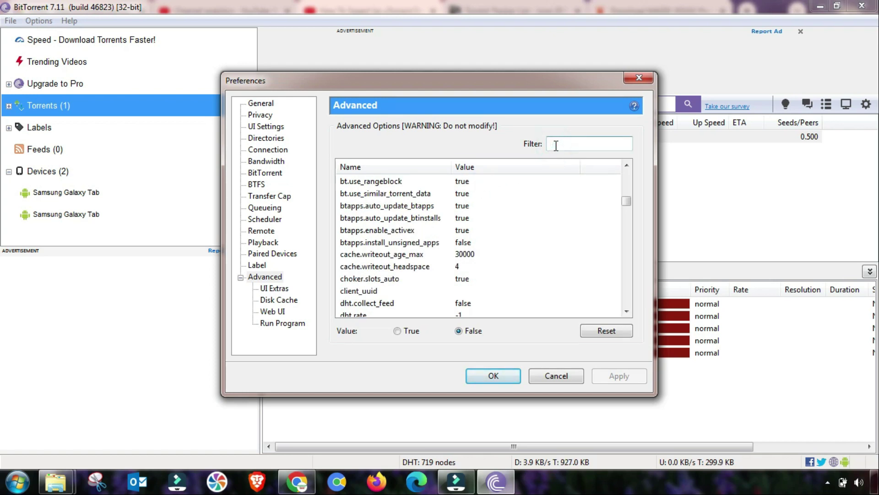
text(bt.)
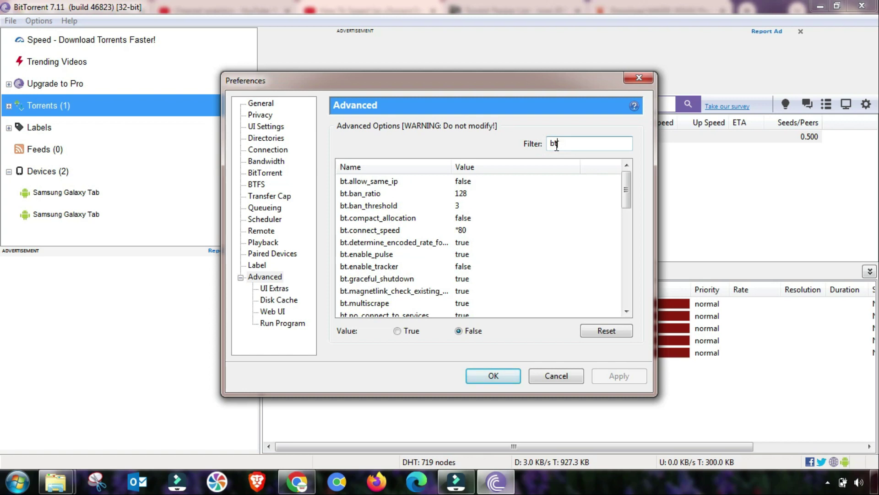
text(m)
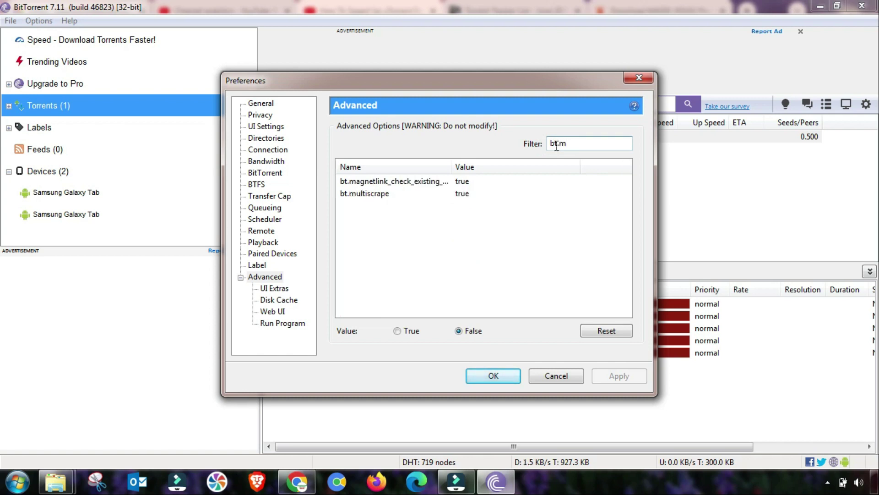
text(ax)
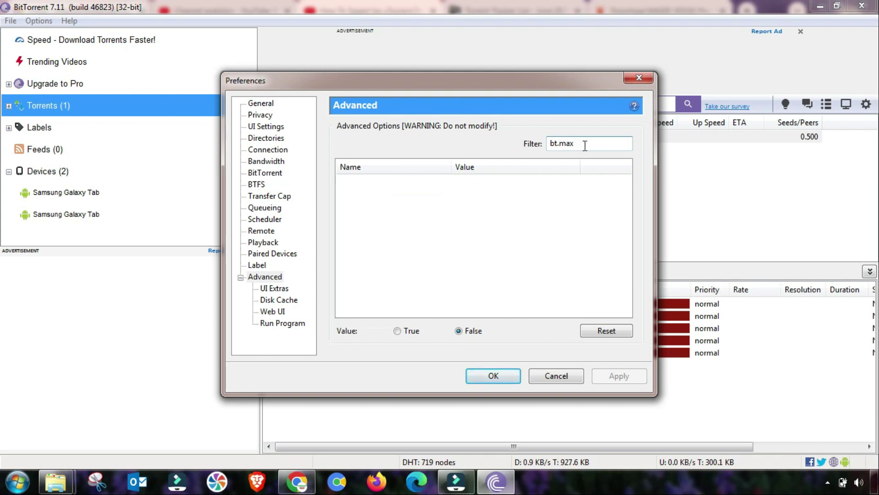
key(BackSpace)
key(BackSpace)
key(BackSpace)
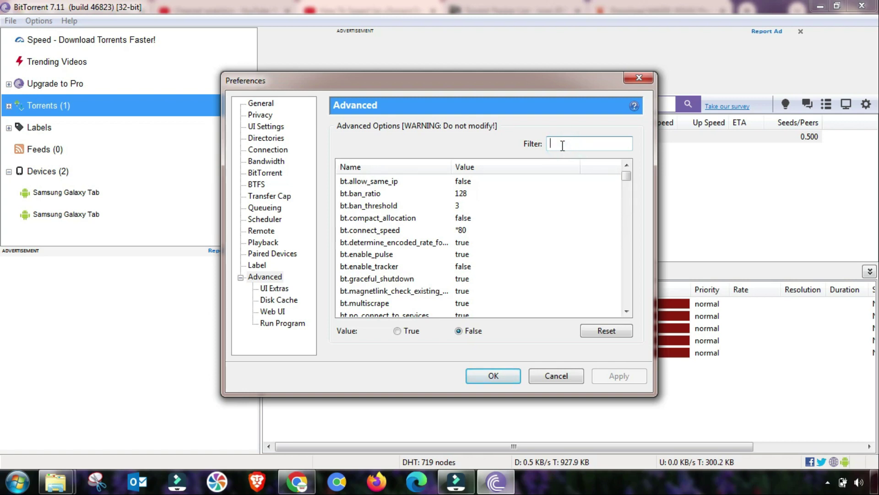
text(net.)
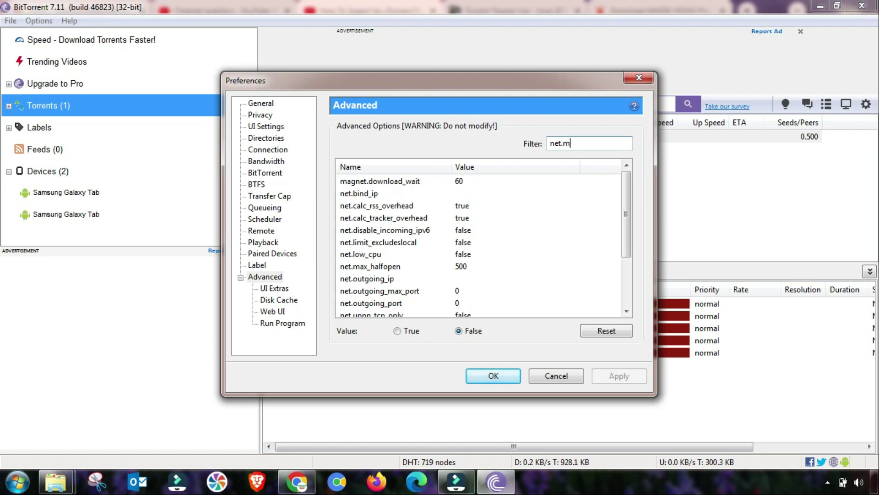
text(m)
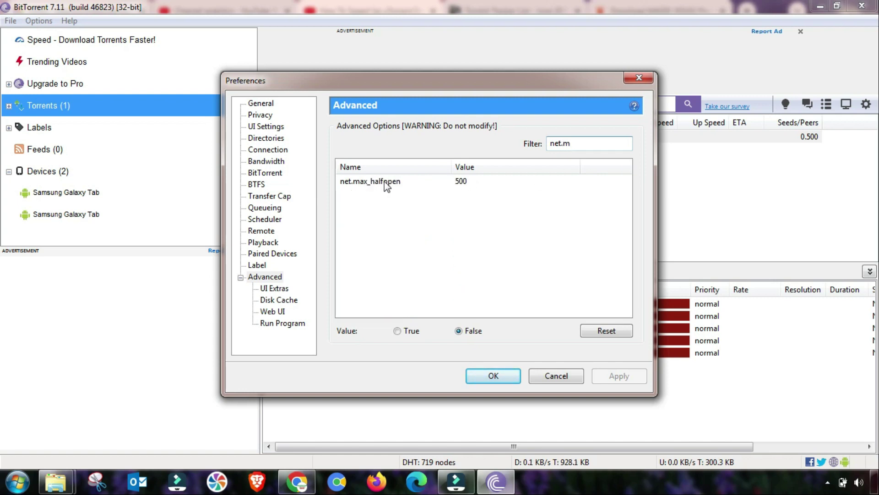
click(386, 183)
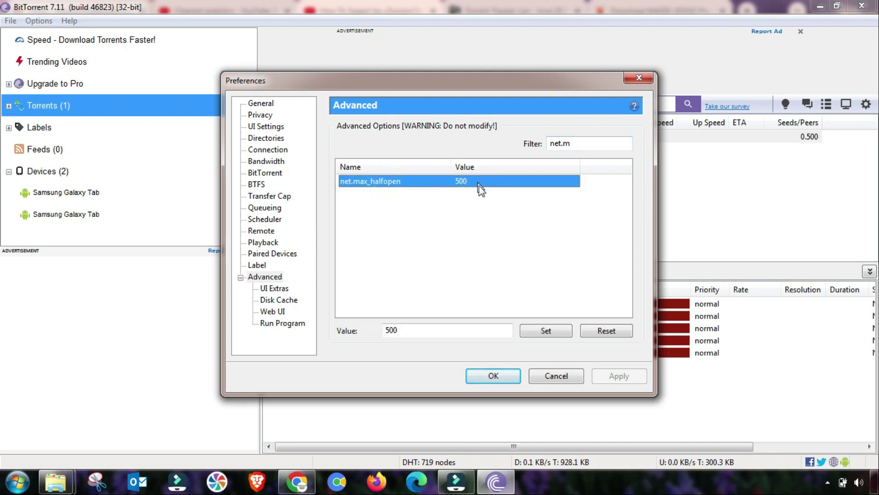
double_click(404, 336)
text(100)
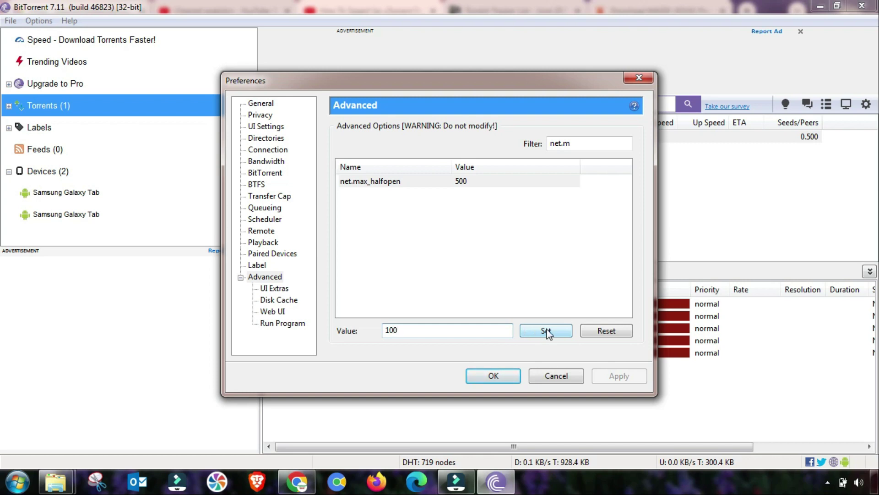
click(547, 330)
click(517, 375)
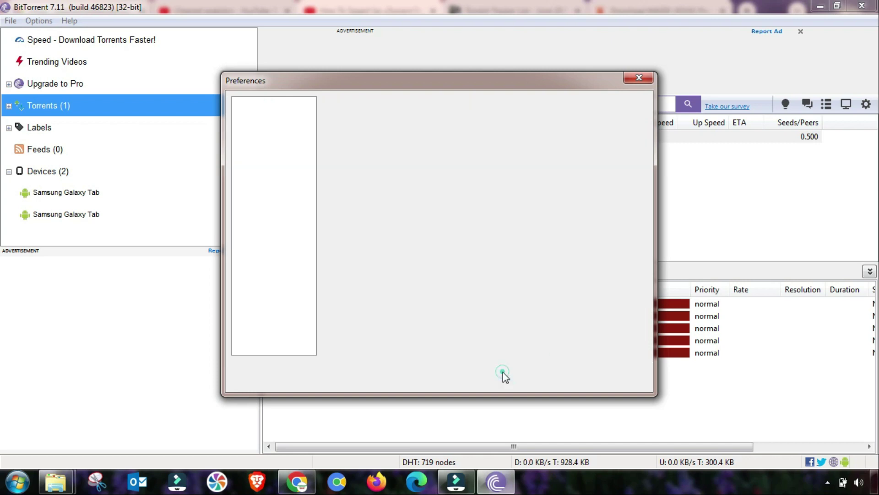
Set Queueing maximum active torrents to 2 and maximum active downloads to 3, and apply
click(36, 22)
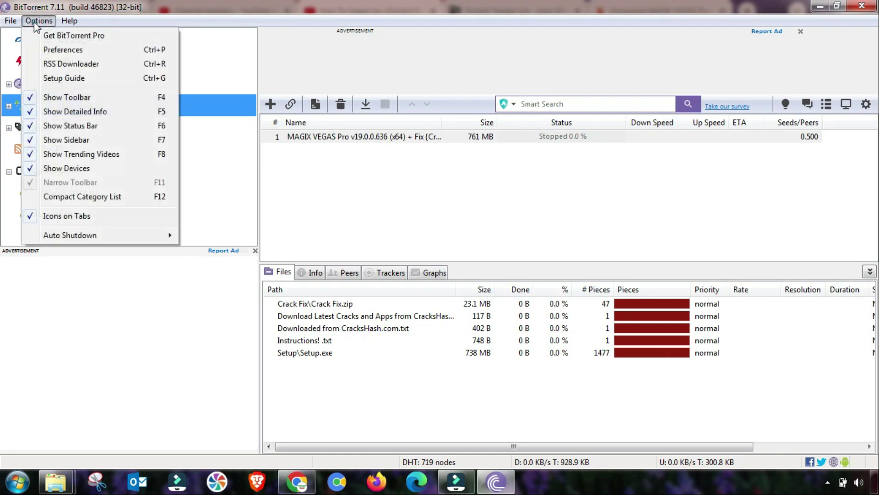
click(52, 50)
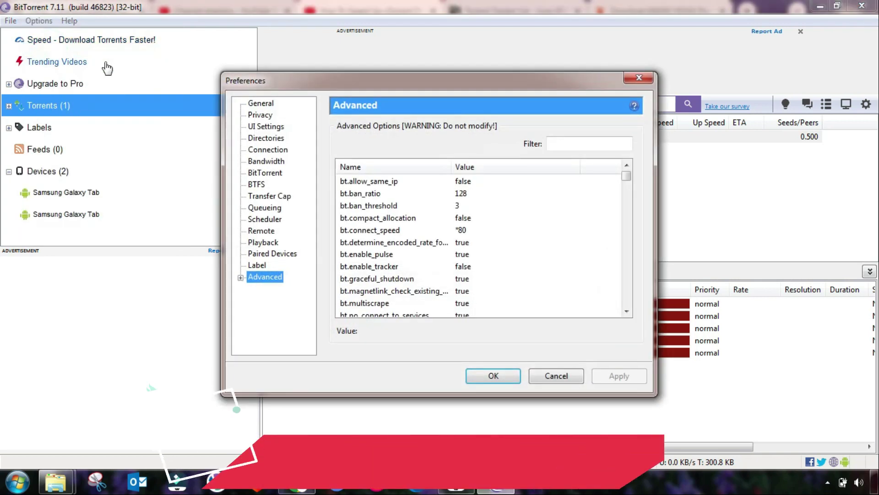
click(259, 208)
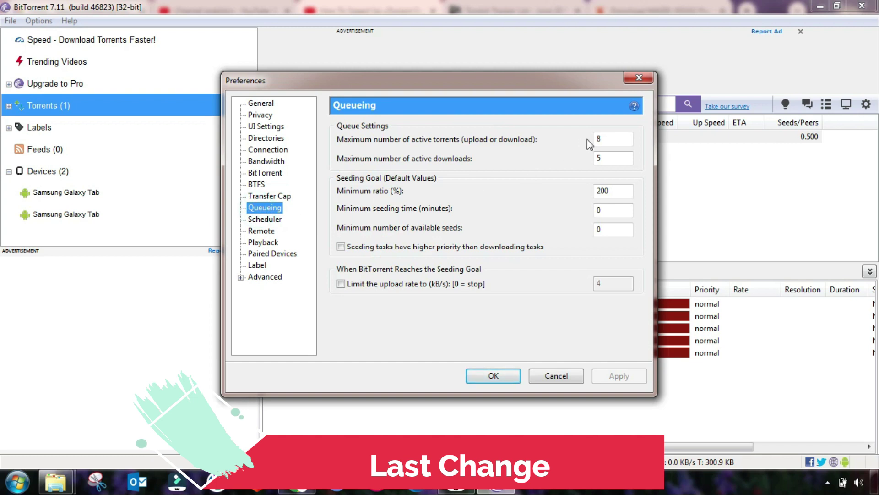
double_click(606, 137)
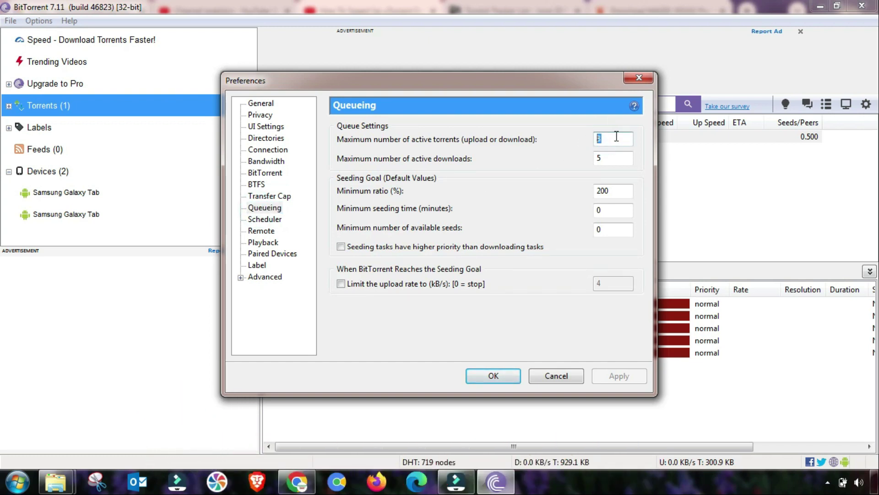
text(2)
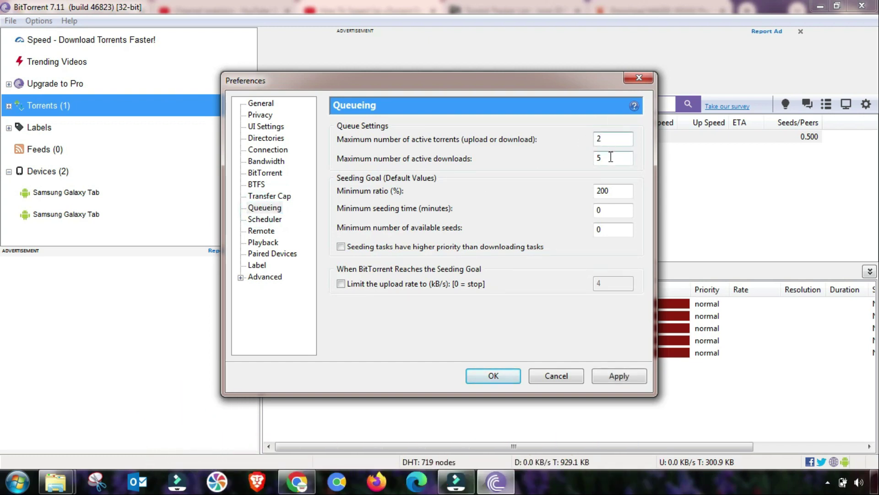
double_click(607, 159)
text(3)
click(614, 376)
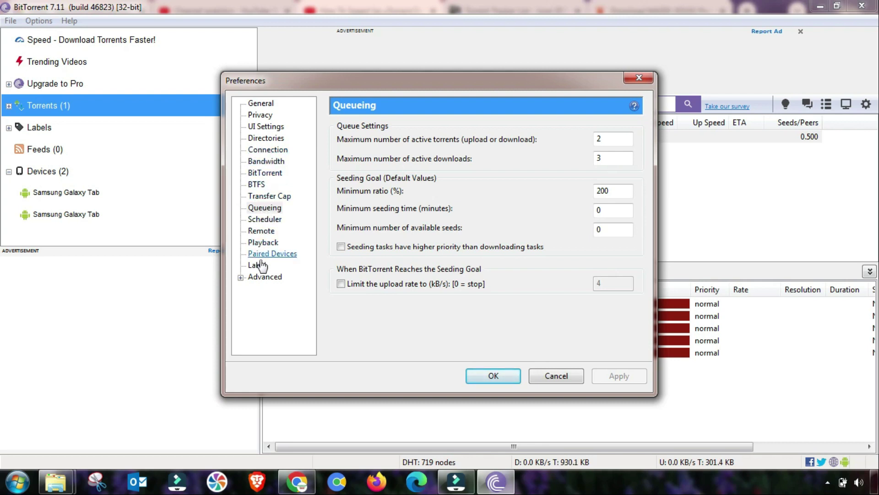
Exit BitTorrent, confirm Yes, and relaunch it from the taskbar
click(240, 278)
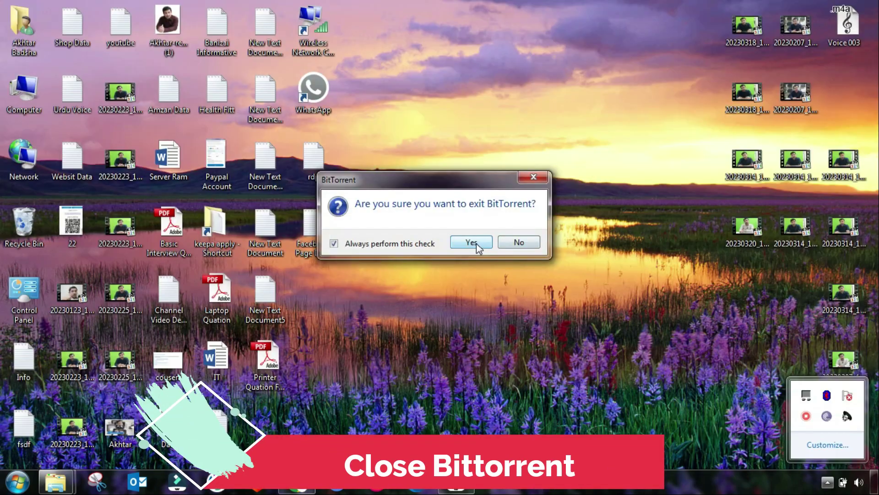
click(476, 243)
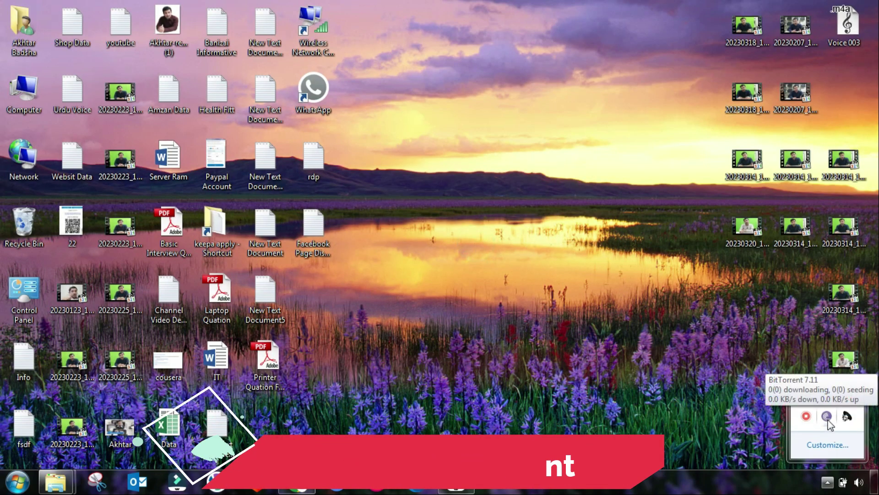
click(827, 482)
Start the stopped MAGIX VEGAS Pro torrent from its context menu so it connects to peers
right_click(395, 136)
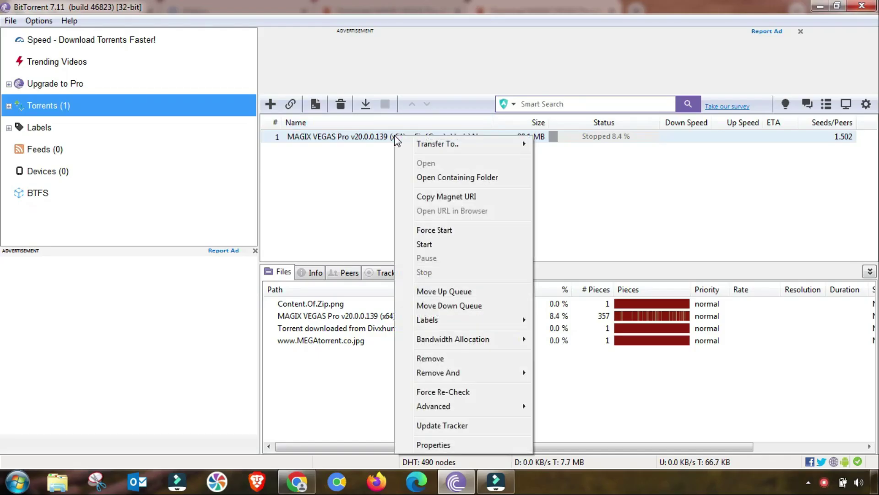
click(430, 245)
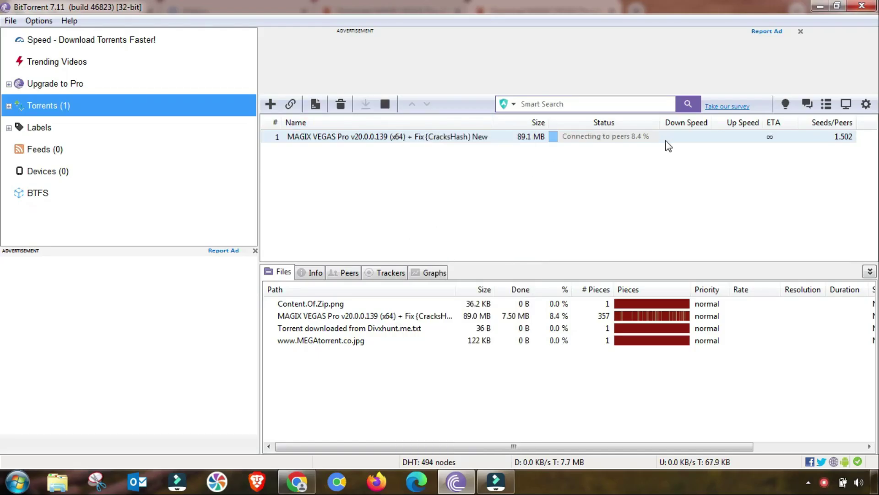